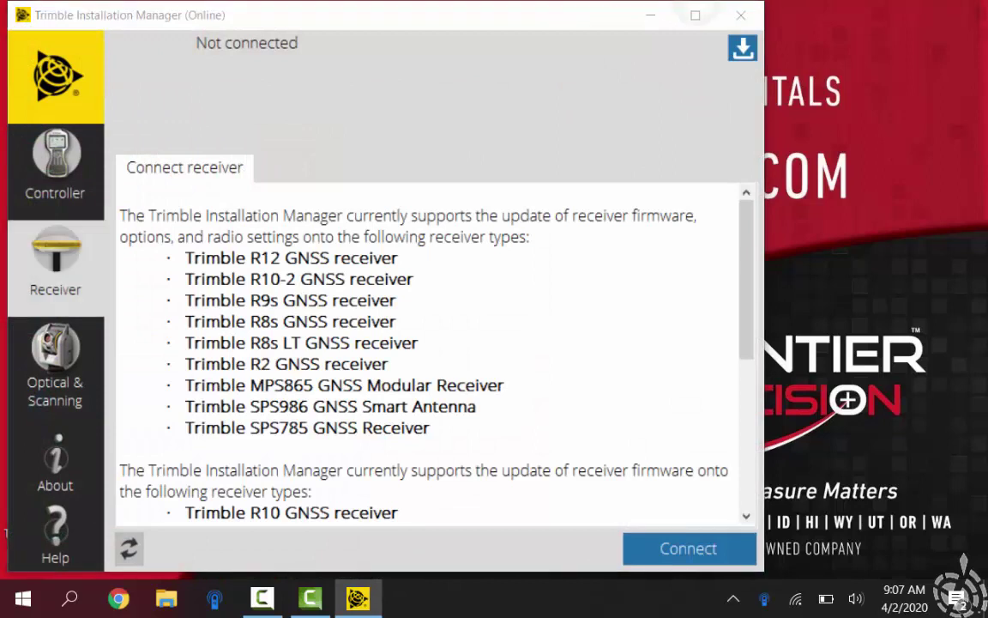
- Maximize the window and review the available software versions and language files for the TSC7 controller
key("super+Up")
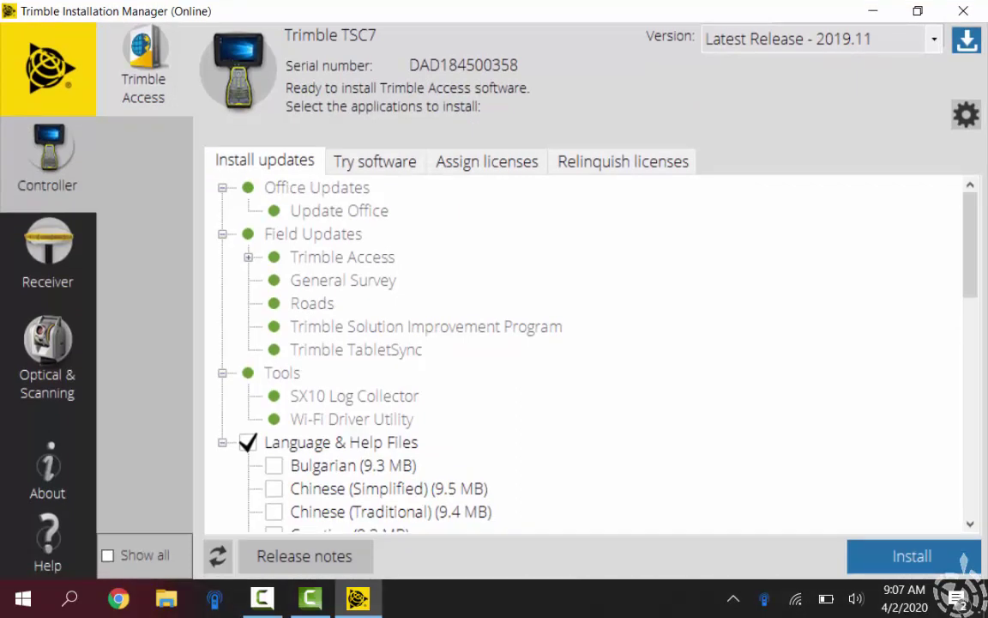
left_click(935, 39)
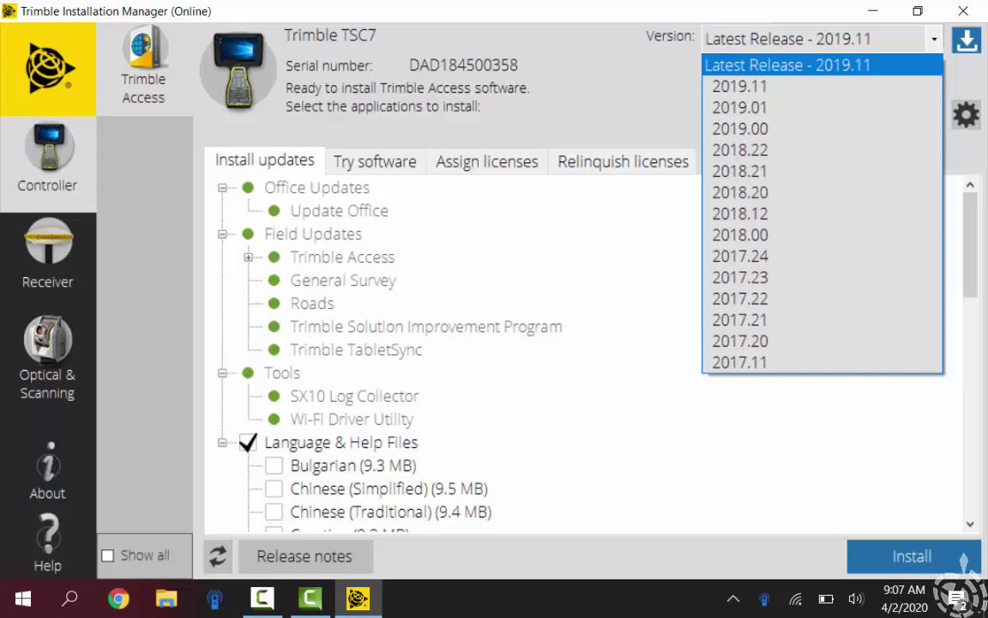
left_click(731, 389)
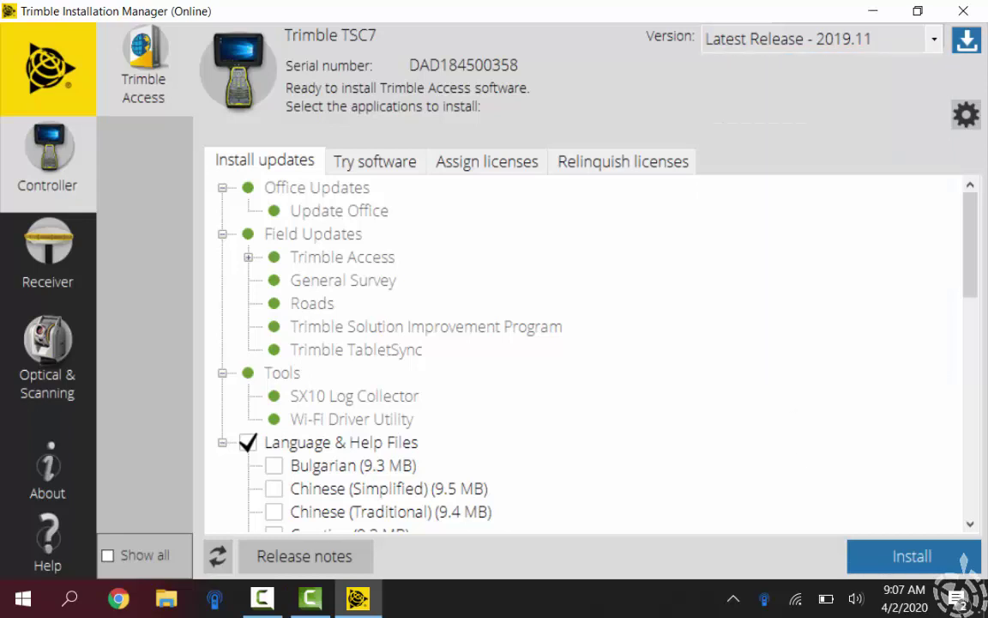
scroll(583, 352, "down", 10)
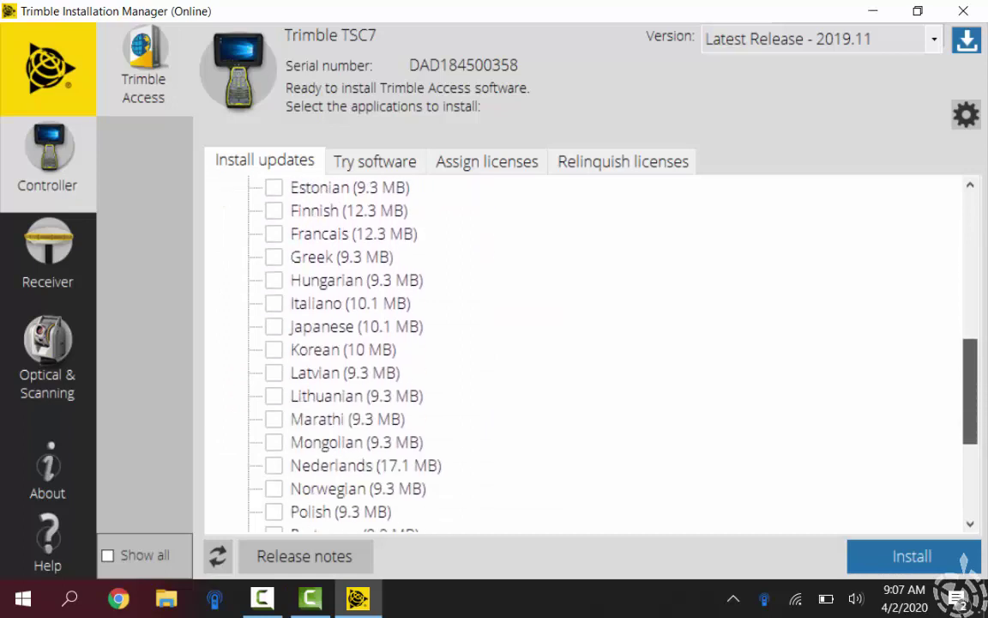
scroll(584, 351, "down", 3)
scroll(584, 352, "up", 4)
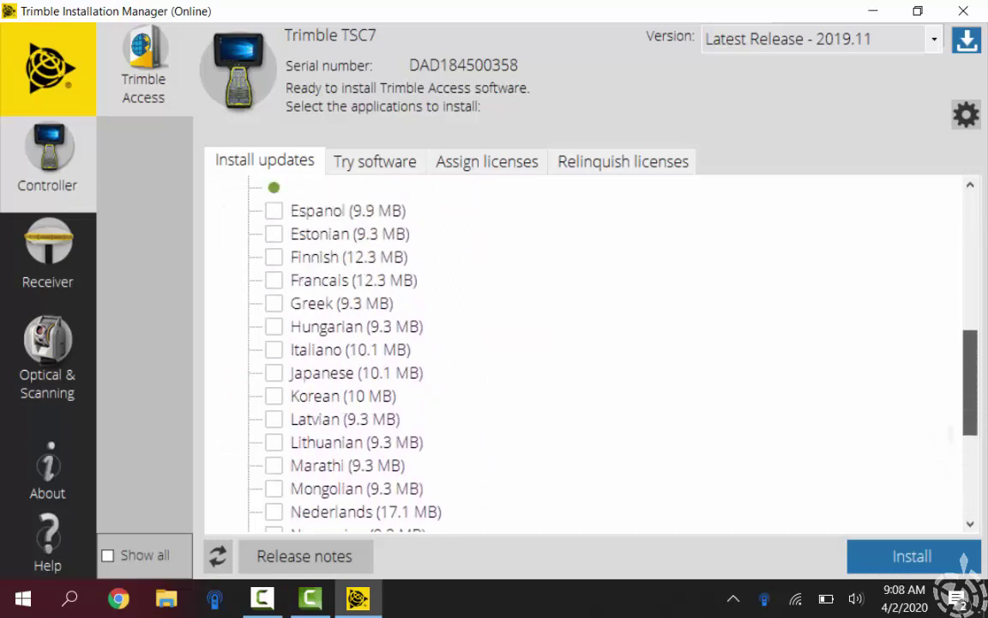
scroll(583, 352, "up", 6)
- Review the available firmware versions for the SX10 scanning total station and the X7 laser scanner
left_click(48, 357)
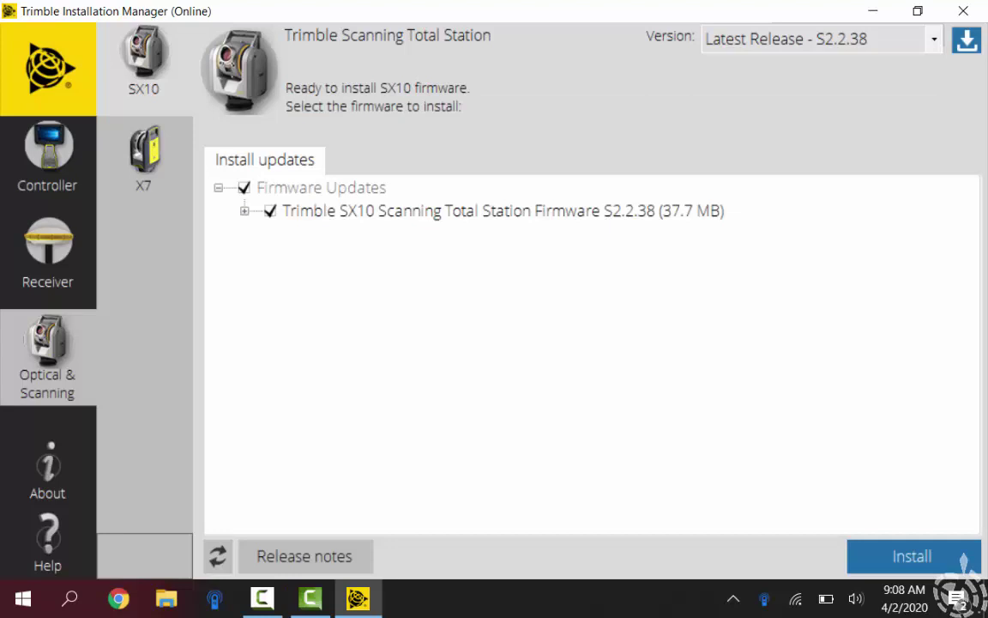
left_click(935, 40)
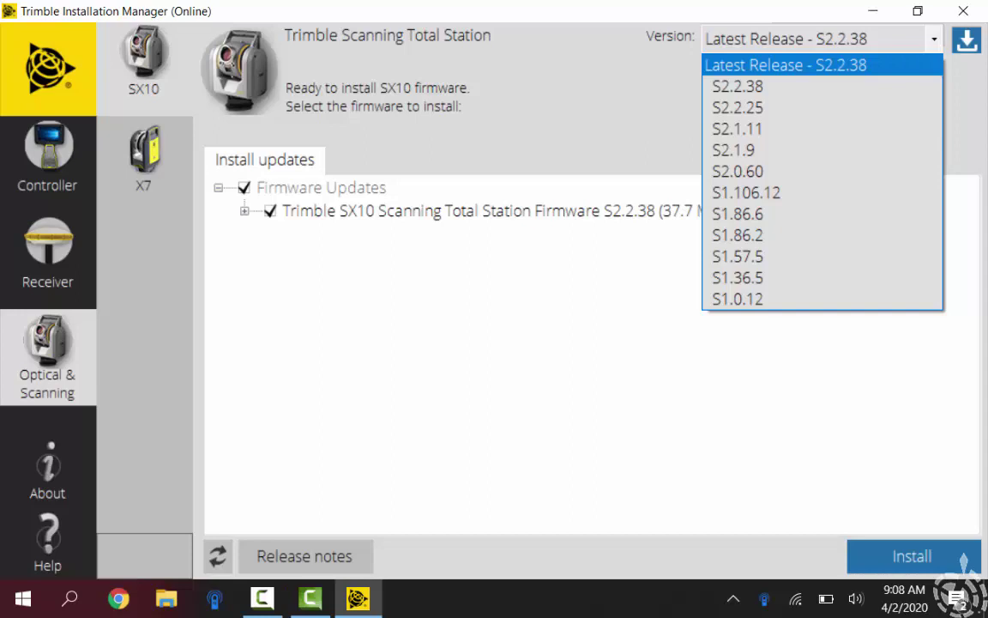
left_click(934, 40)
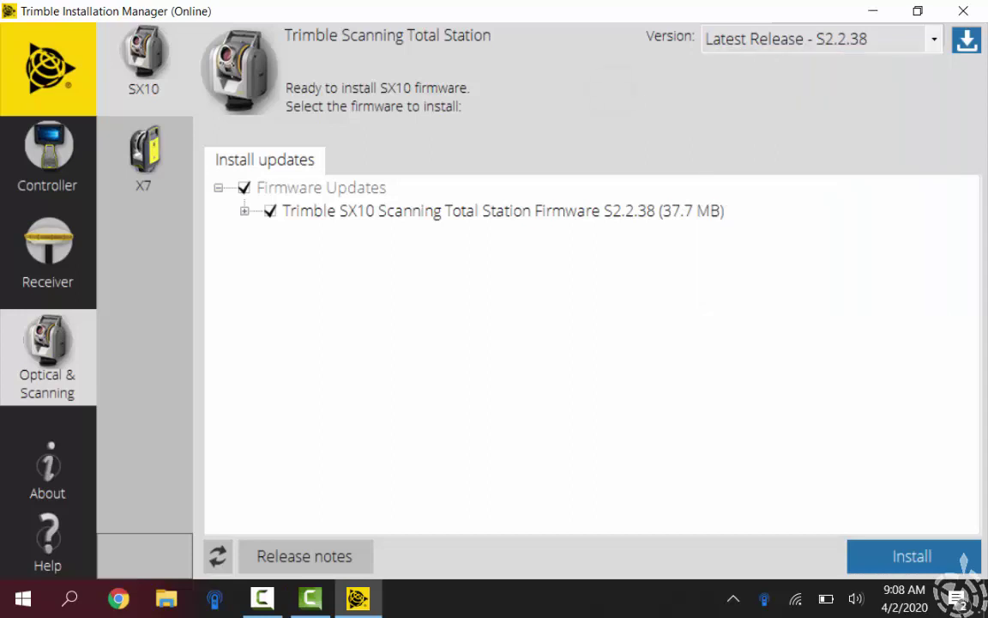
left_click(144, 161)
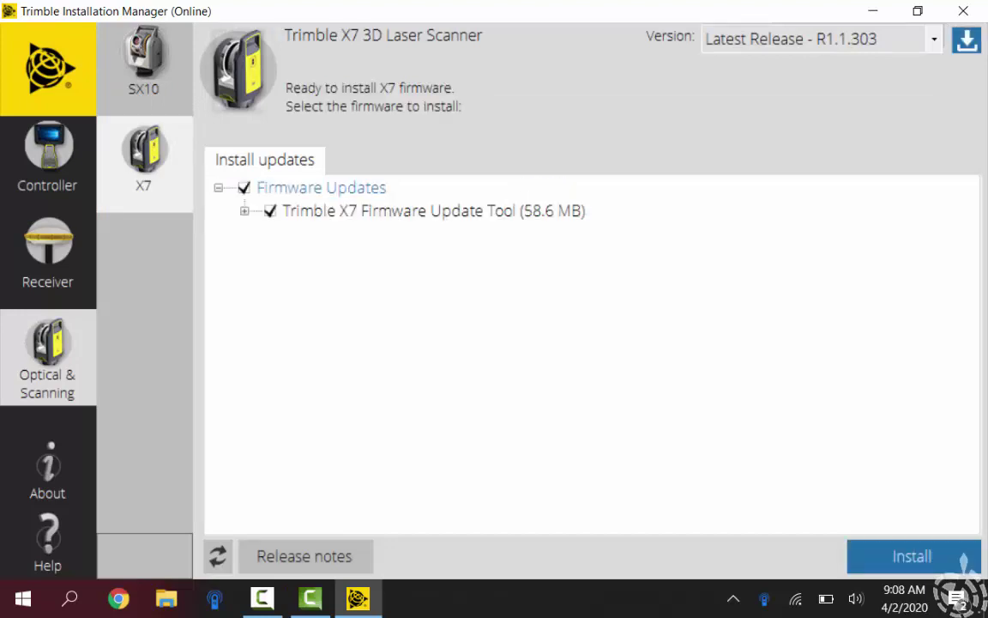
left_click(935, 40)
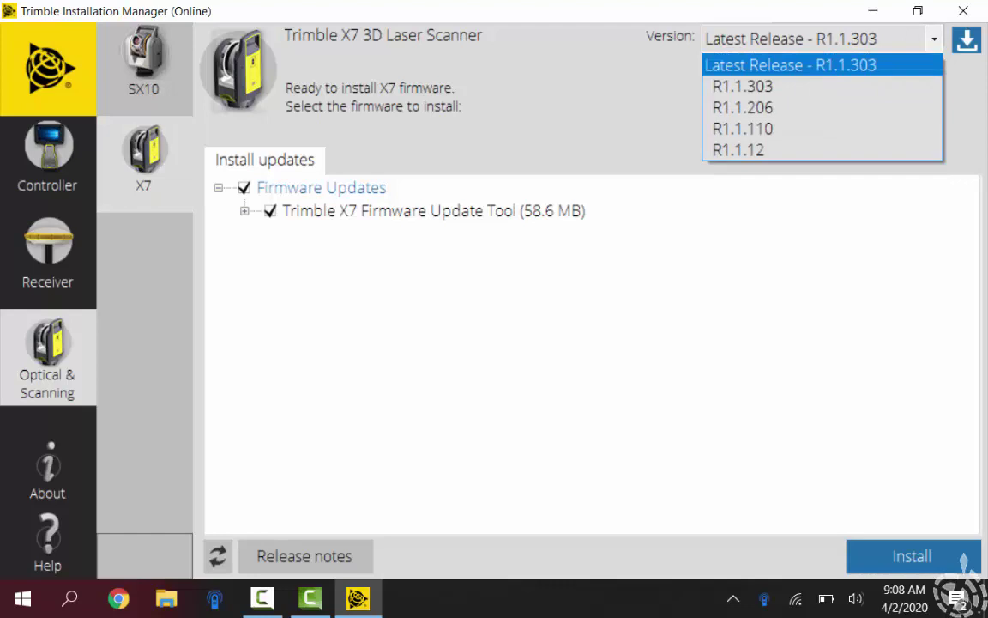
key("Escape")
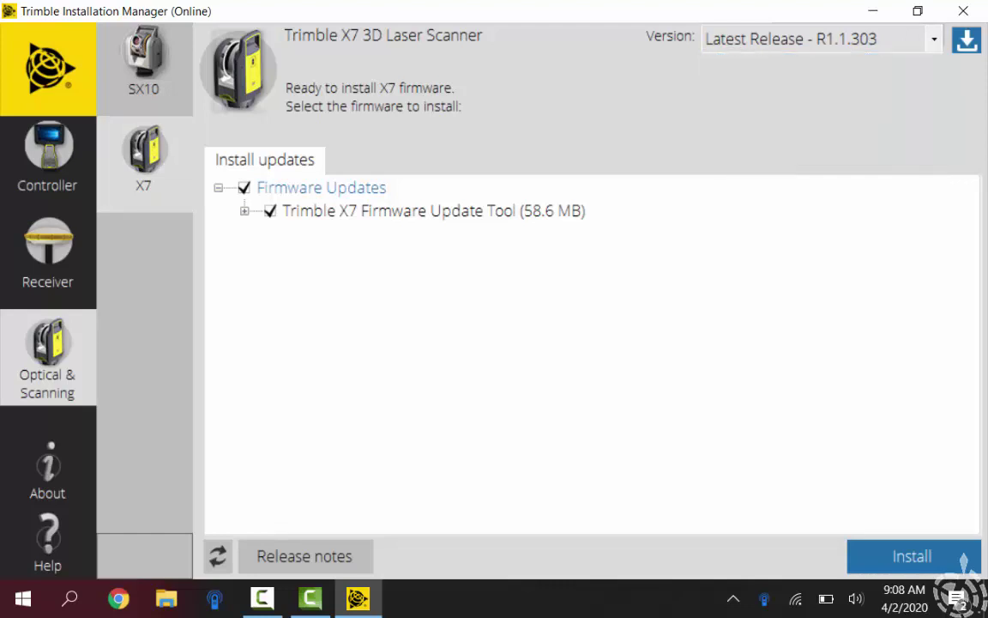
- Review the downloadable firmware versions for the R12 and R10-2 GNSS receivers
left_click(48, 261)
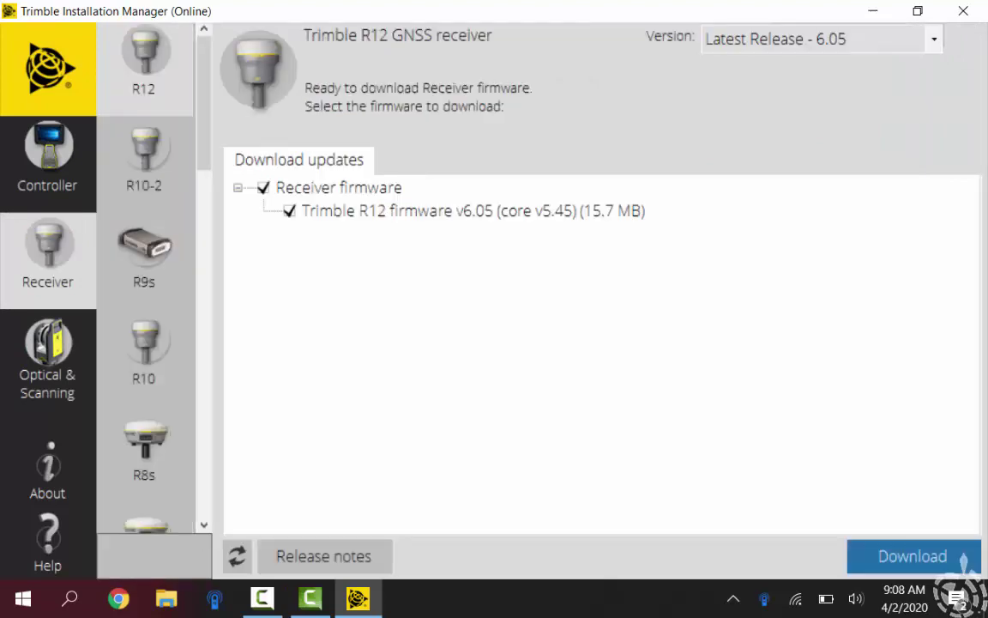
left_click(935, 39)
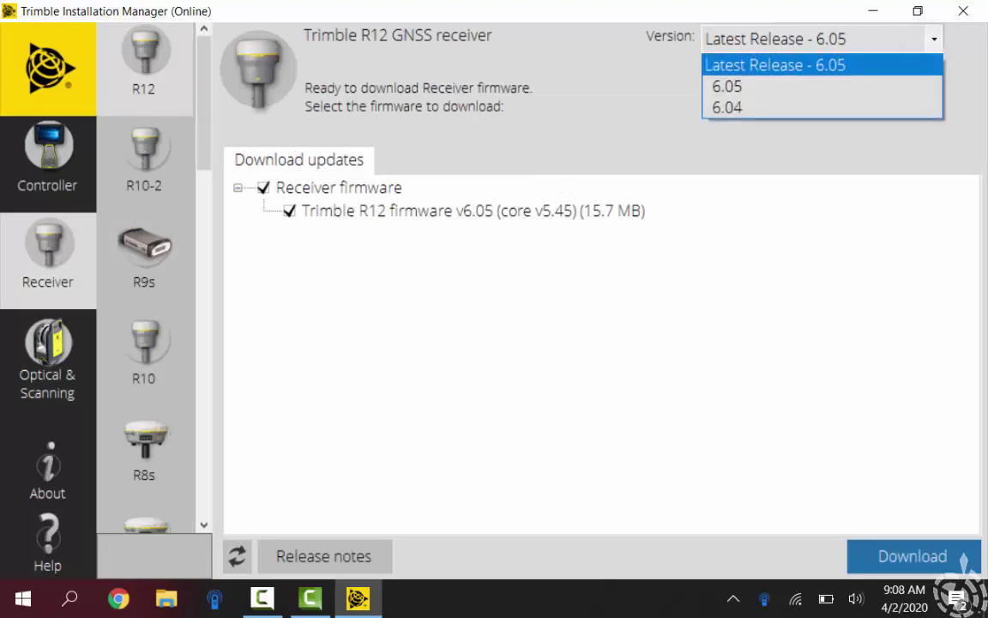
left_click(143, 162)
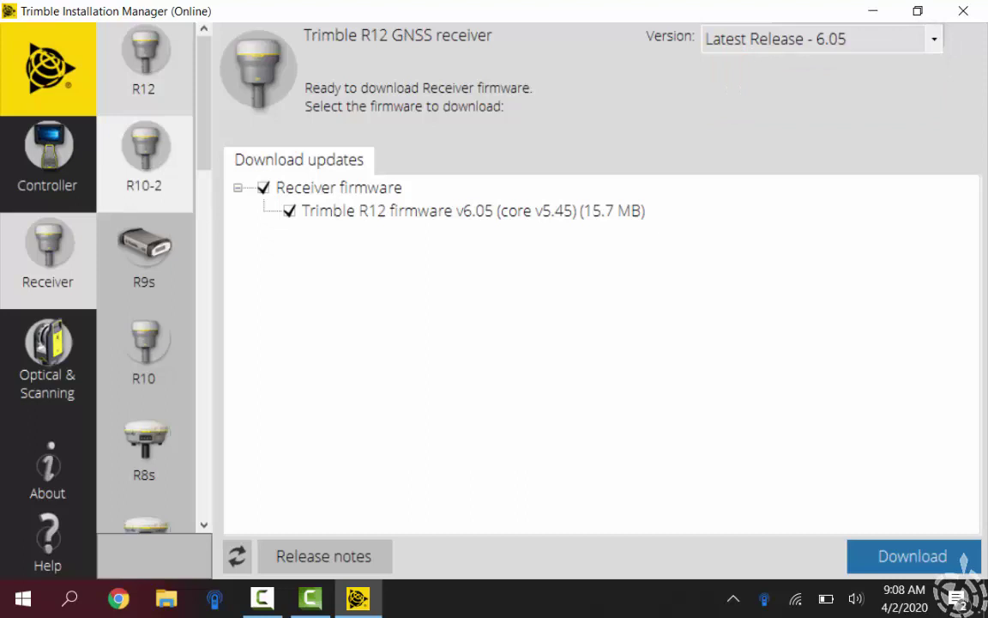
left_click(145, 158)
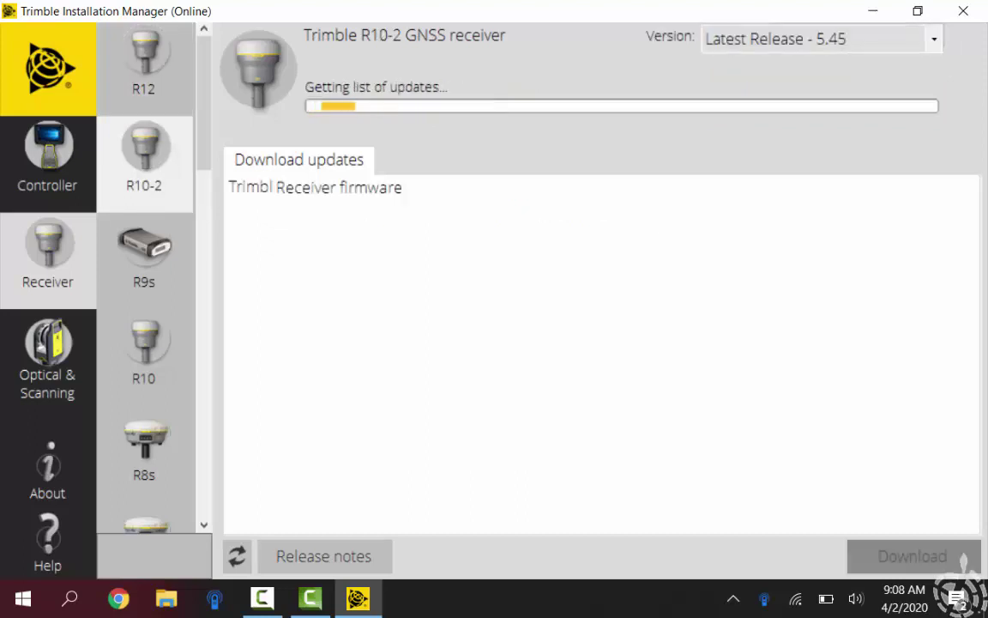
left_click(932, 40)
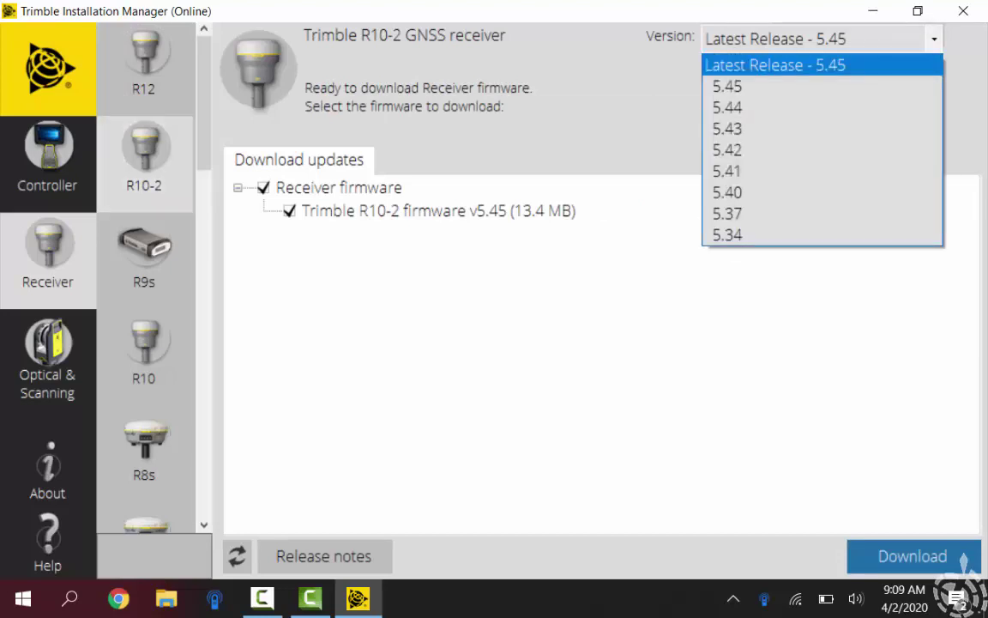
left_click(654, 115)
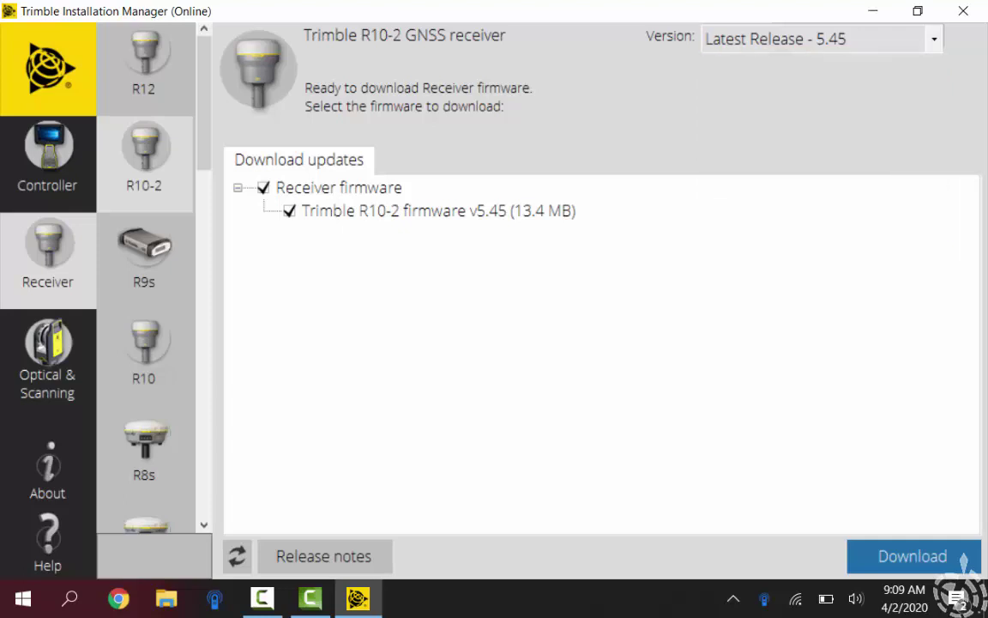
- Check the downloadable firmware versions for the R10 and R8s GNSS receivers
left_click(144, 355)
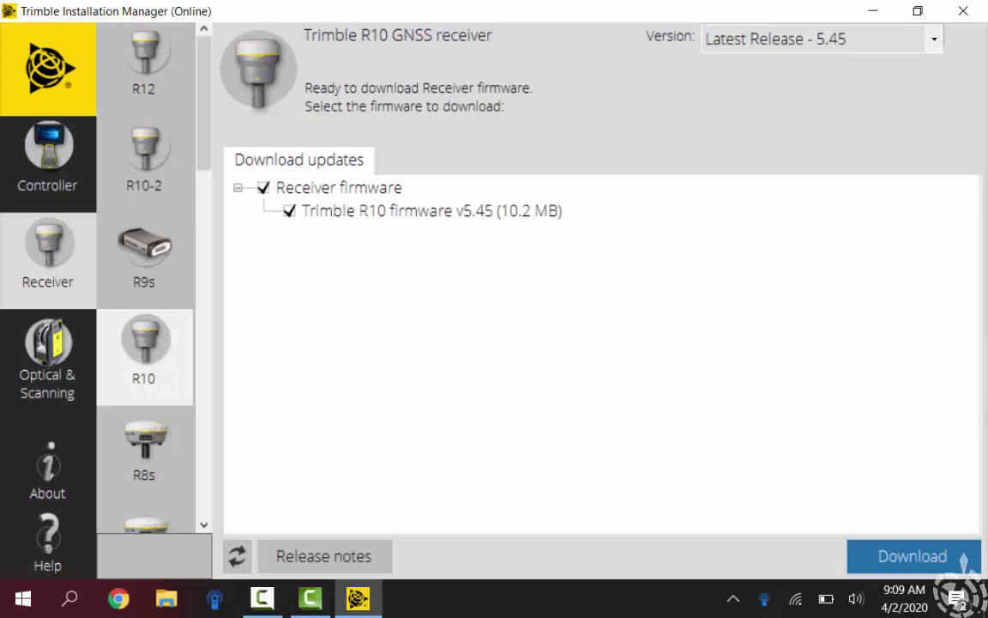
left_click(934, 38)
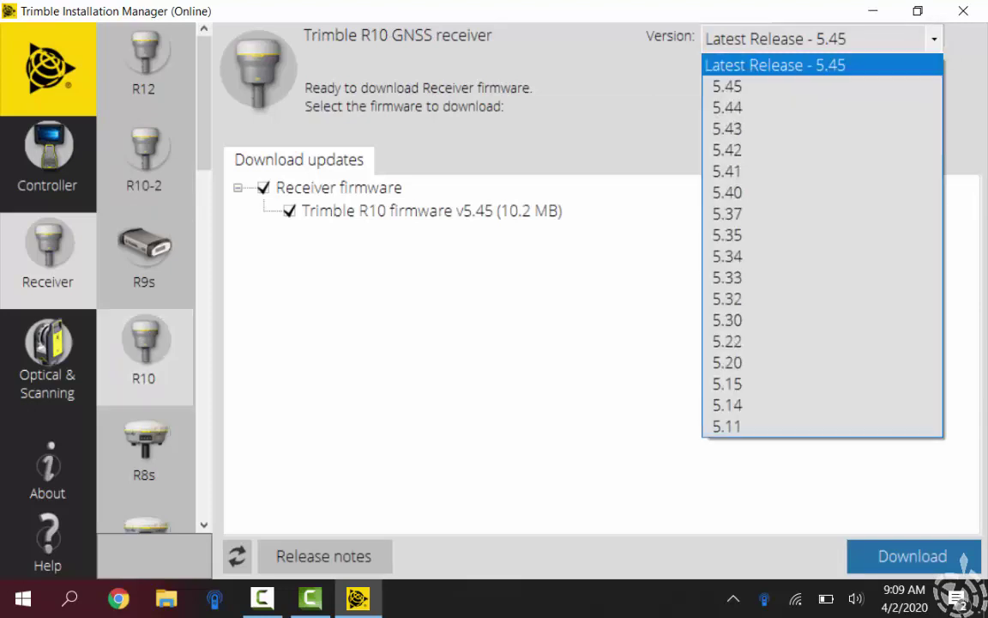
left_click(144, 446)
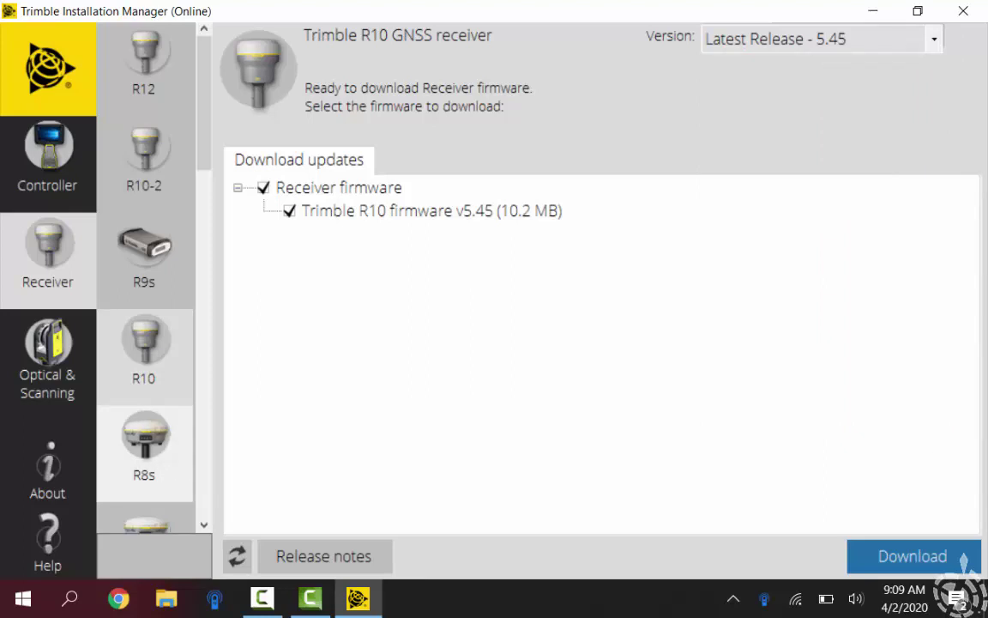
left_click(144, 450)
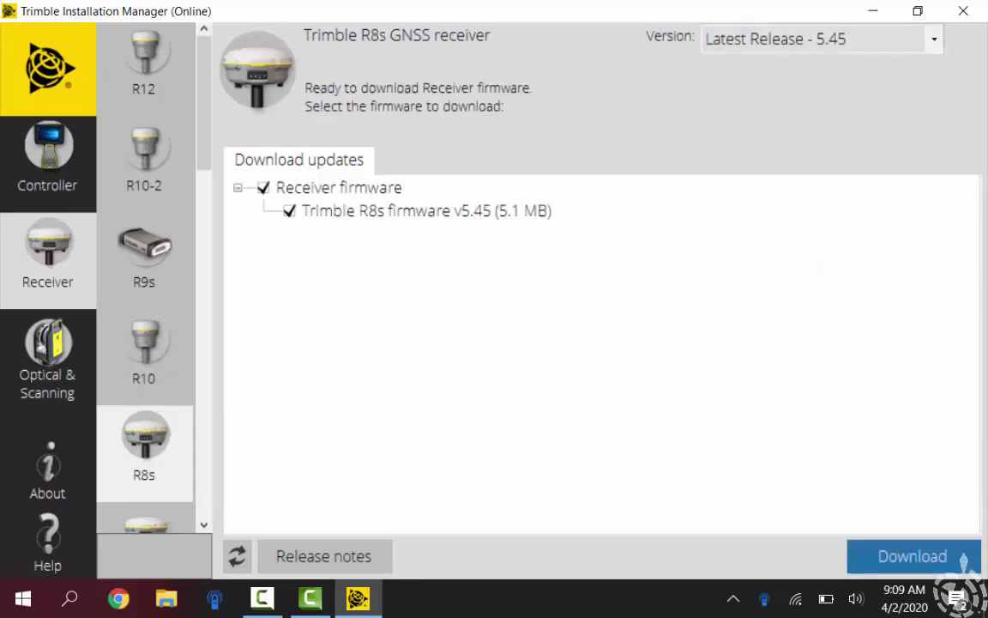
left_click(934, 39)
- Look through the full list of supported receiver models, from the R12 to the BX982
left_click_drag(204, 129, 205, 264)
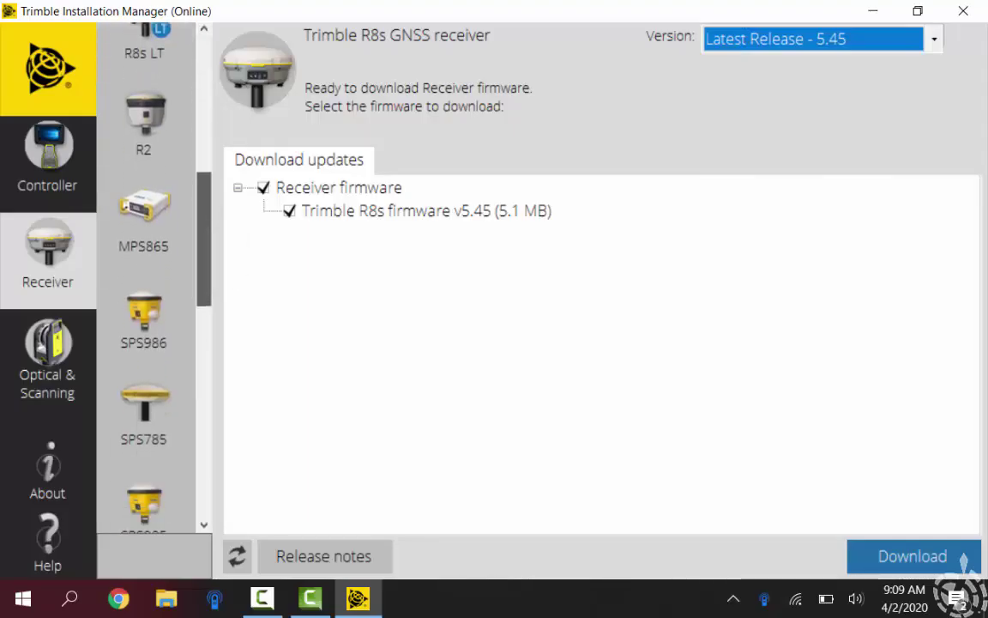
scroll(144, 275, "down", 5)
scroll(144, 274, "down", 5)
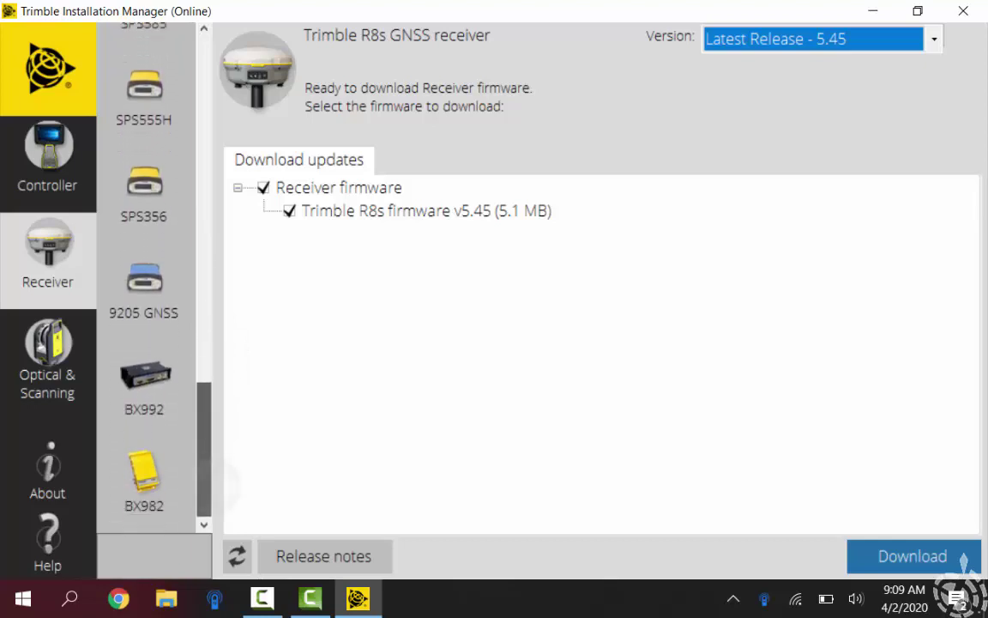
scroll(144, 275, "up", 10)
scroll(145, 274, "up", 2)
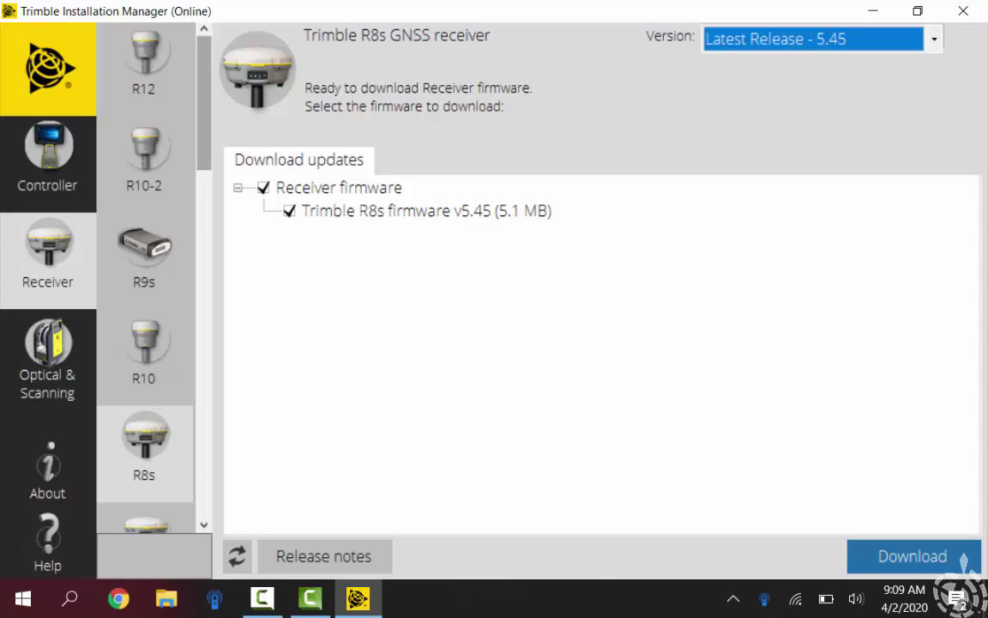
- Examine the installable updates for the connected R10-2 receiver, covering its options and warranty, firmware and radio frequencies
left_click(48, 260)
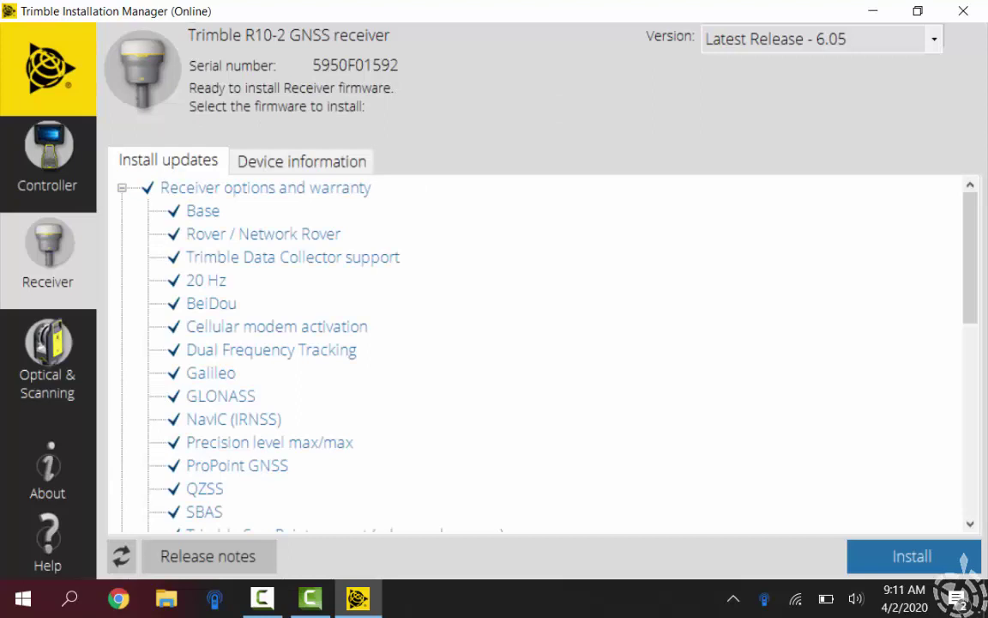
scroll(541, 352, "down", 1)
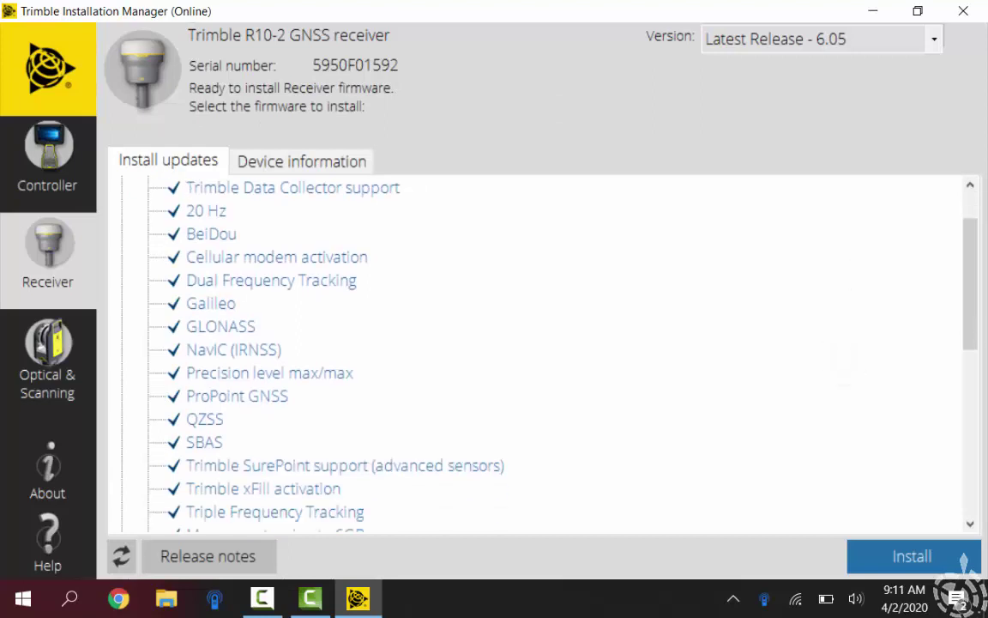
scroll(540, 352, "down", 2)
scroll(540, 352, "down", 2)
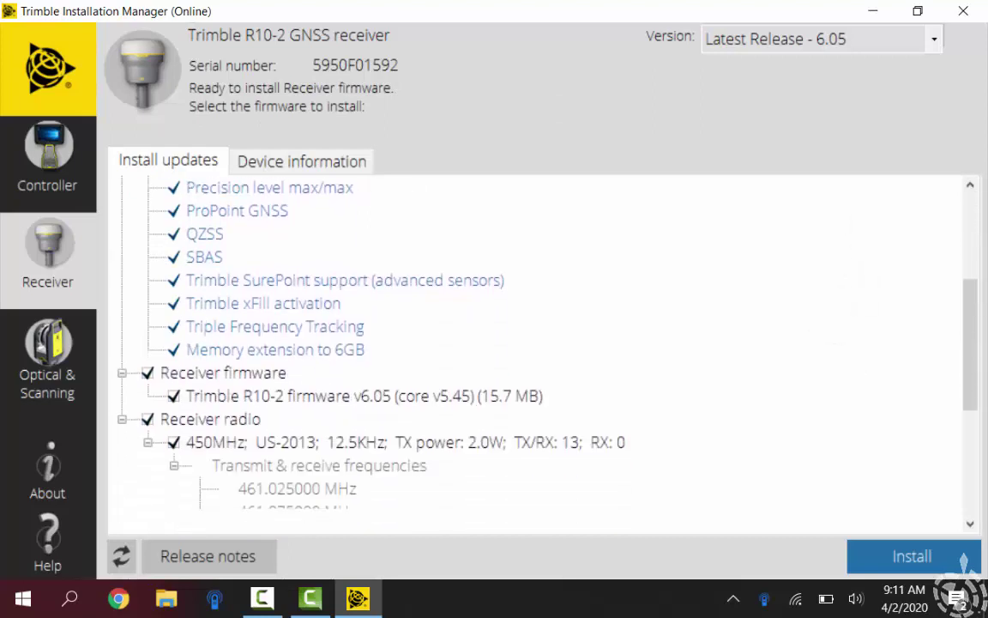
scroll(541, 352, "down", 3)
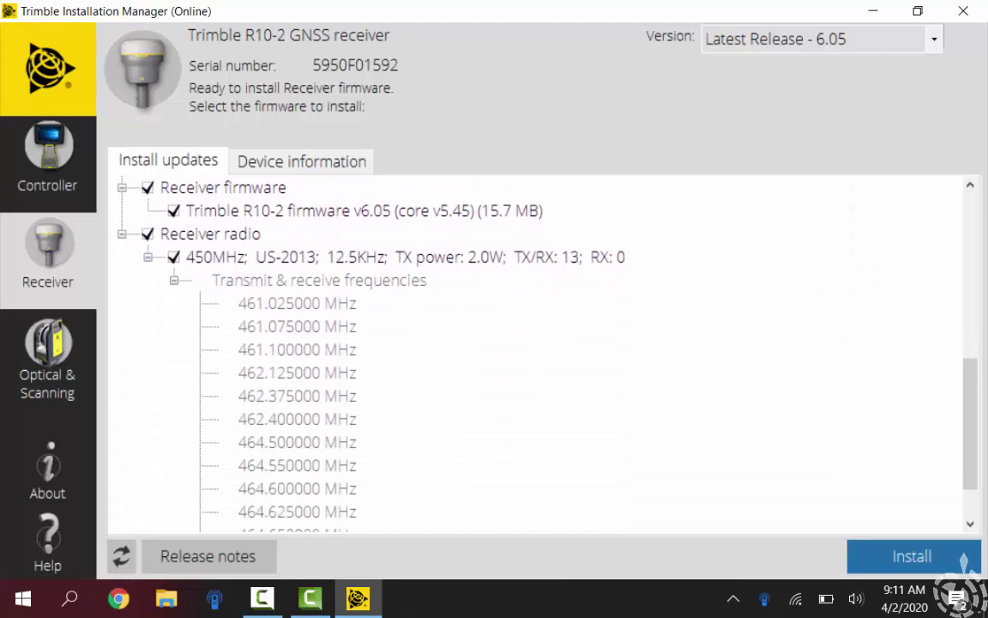
scroll(541, 352, "down", 1)
scroll(541, 352, "up", 3)
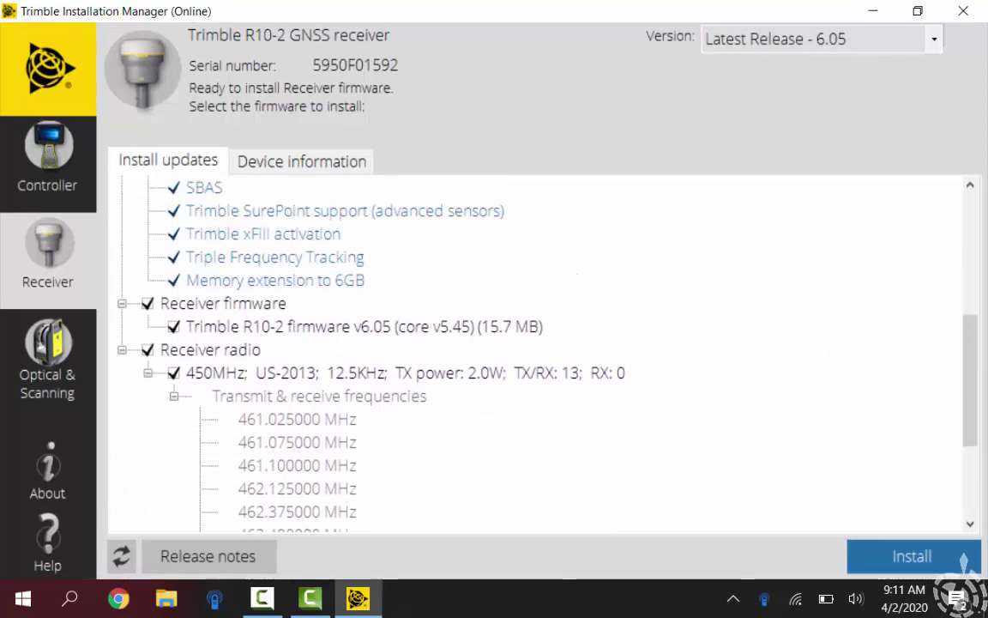
scroll(541, 352, "up", 5)
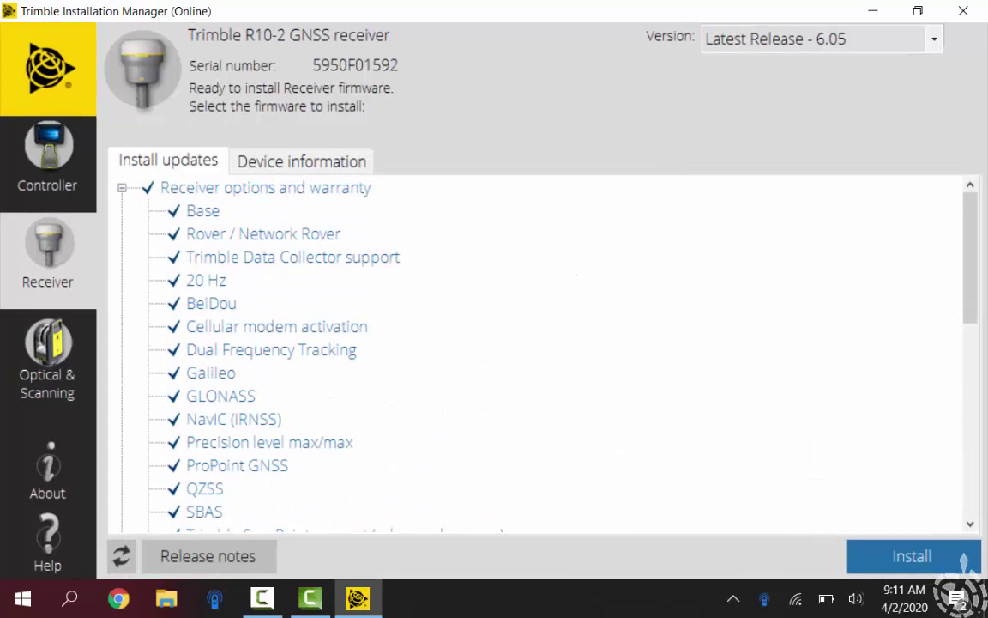
- Review the connected R10-2 receiver's warranty details, device properties and radio configuration
left_click(301, 161)
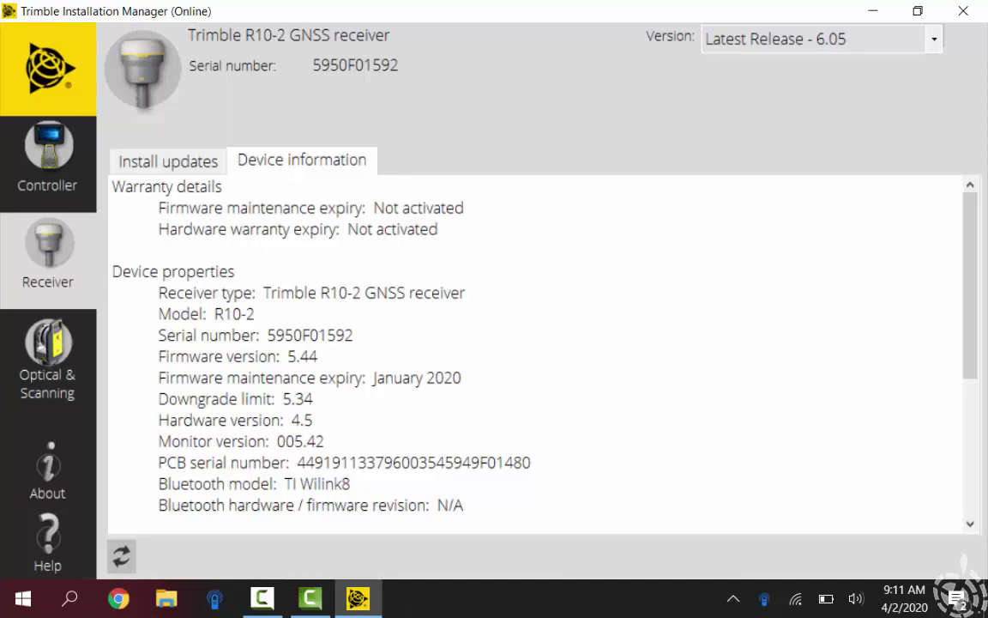
scroll(538, 351, "down", 3)
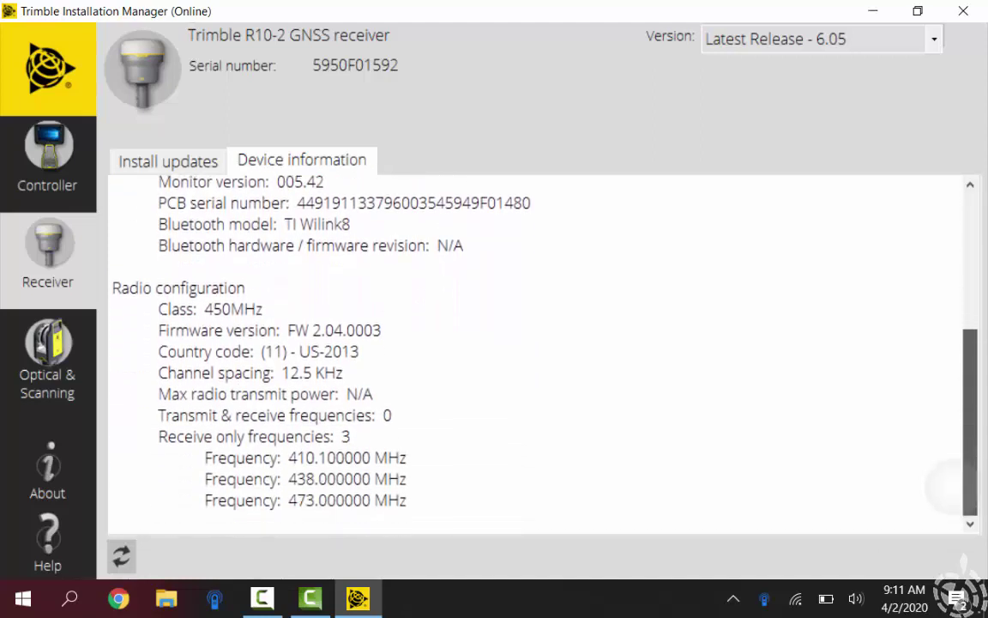
scroll(538, 352, "up", 1)
scroll(538, 352, "up", 3)
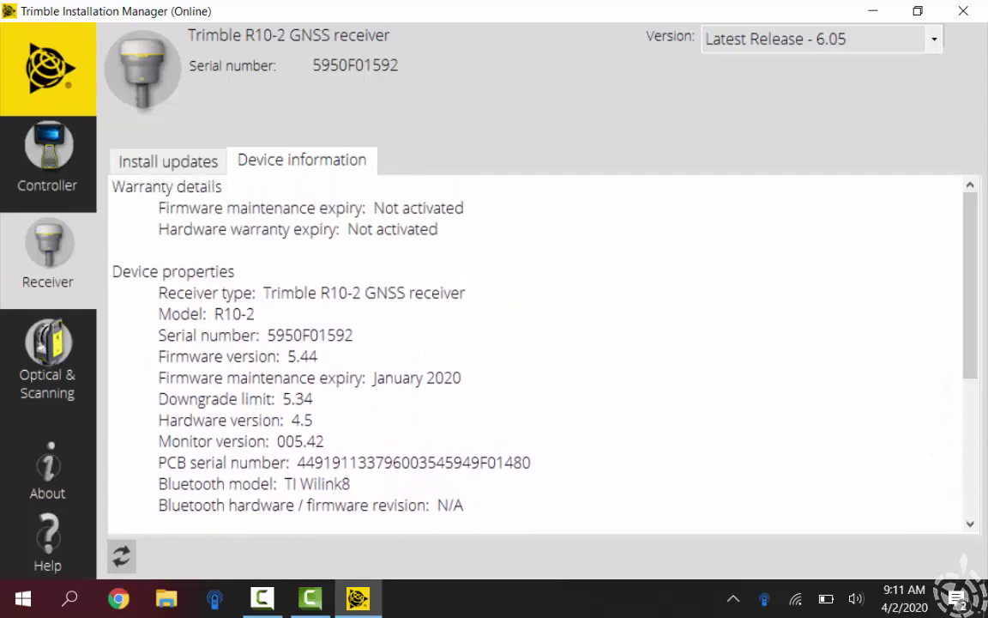
- Install all selected option, firmware and radio updates on the connected R10-2 receiver using the Latest Release - 6.05 version
left_click(168, 162)
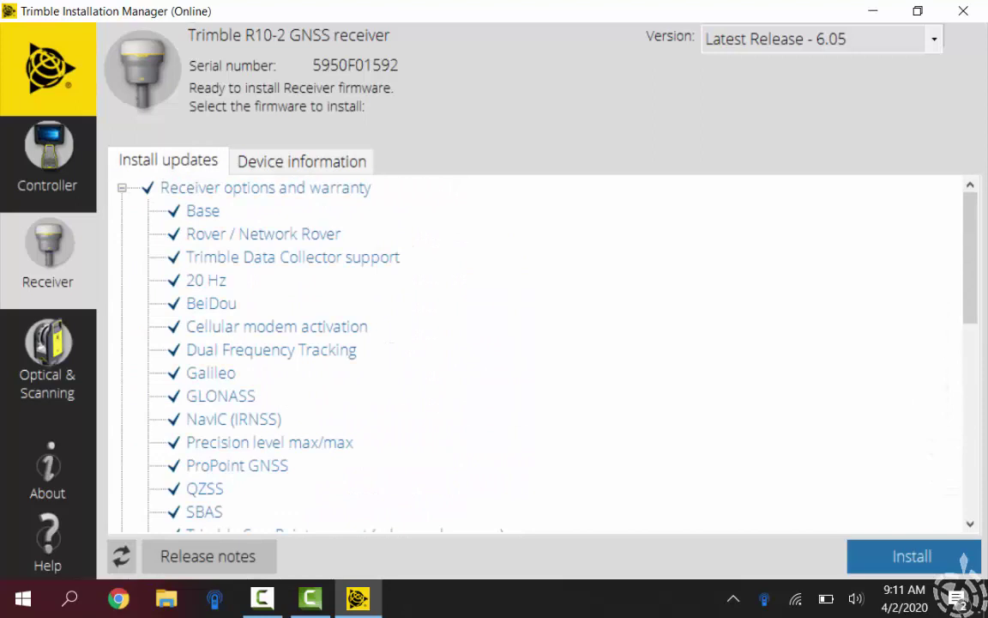
left_click(935, 40)
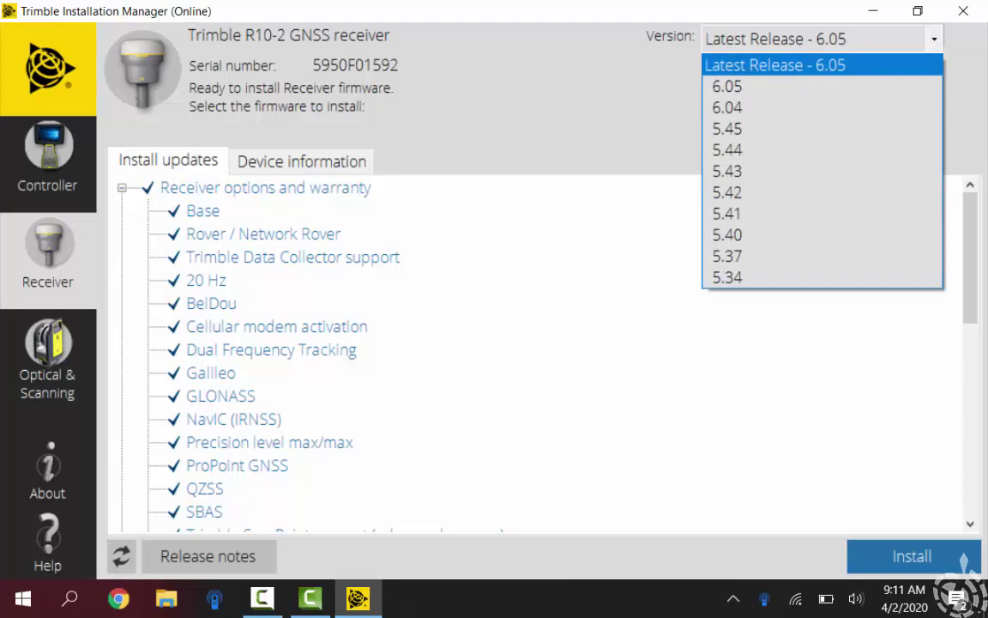
left_click(853, 67)
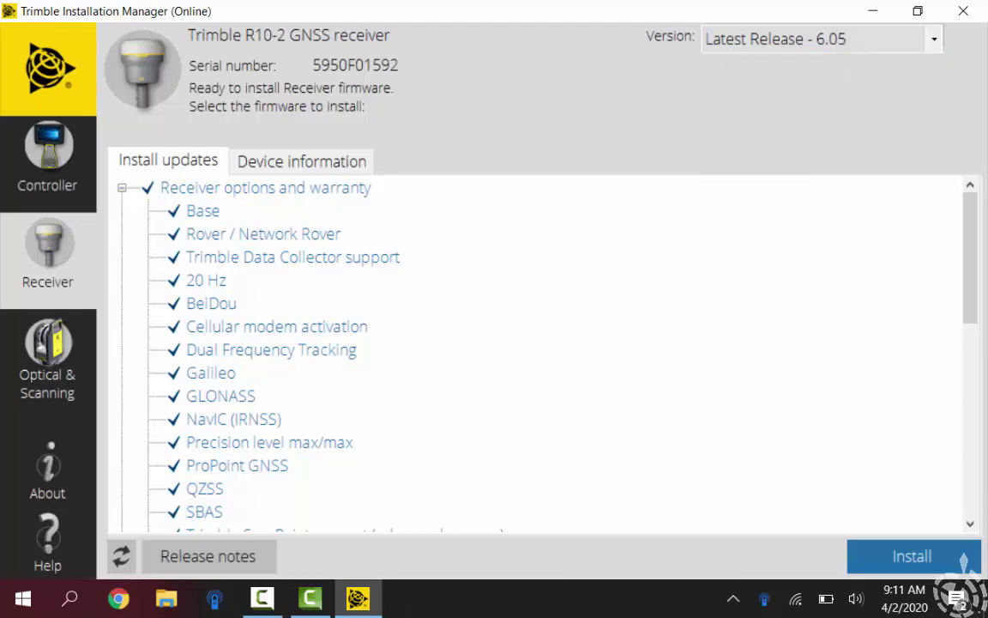
left_click(963, 560)
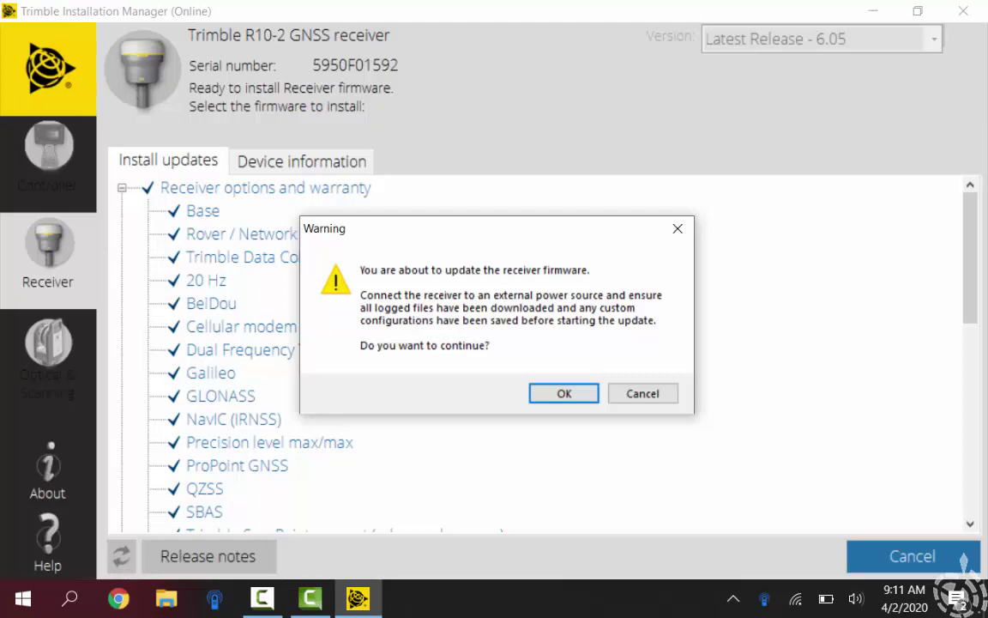
key("Return")
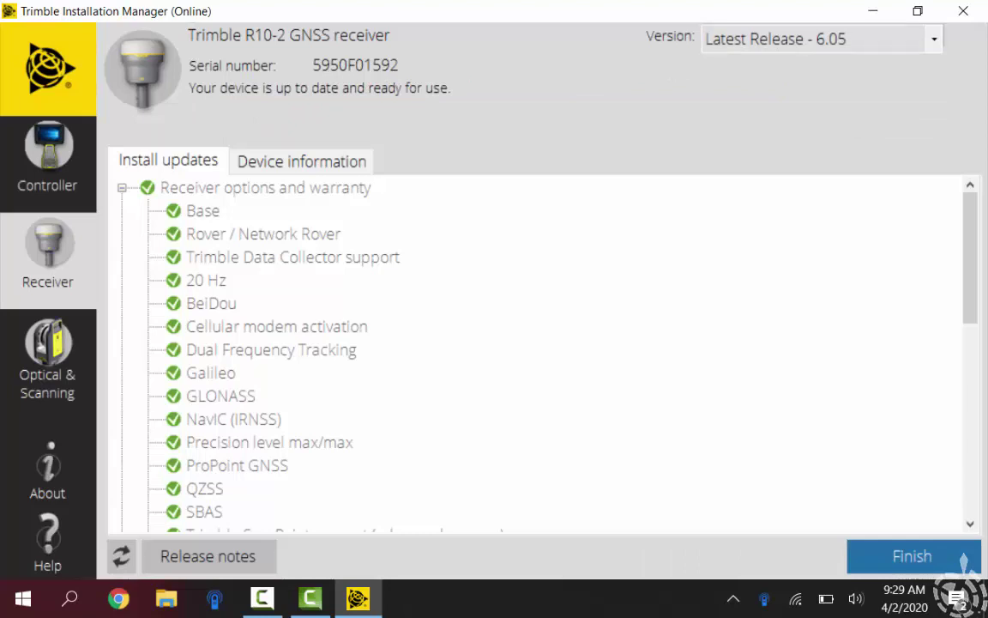
- Check the installation status of the receiver's options and warranty, firmware and radio frequencies in the updates list
scroll(536, 352, "down", 2)
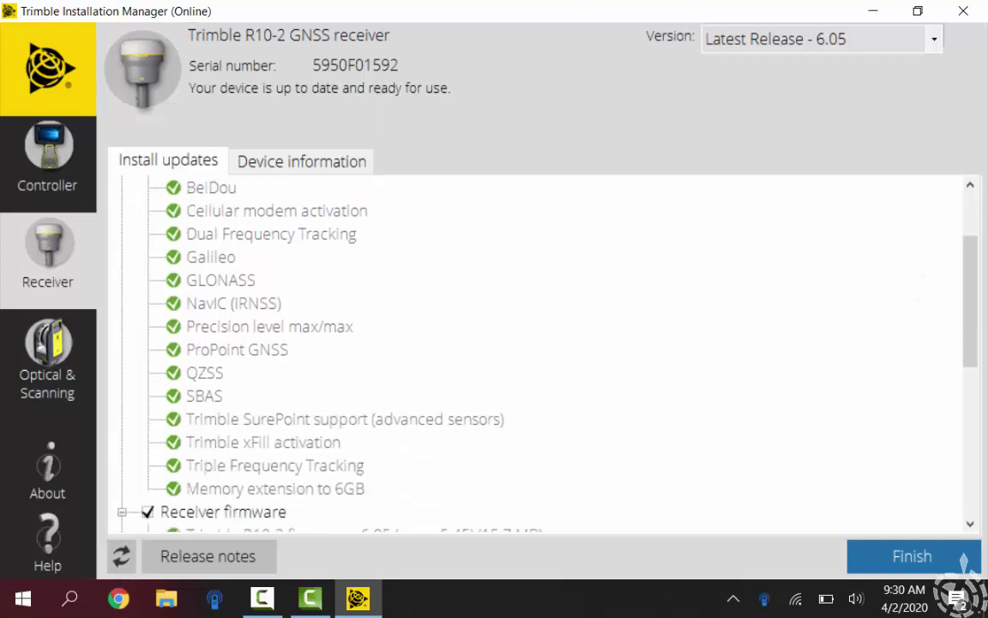
scroll(537, 351, "down", 3)
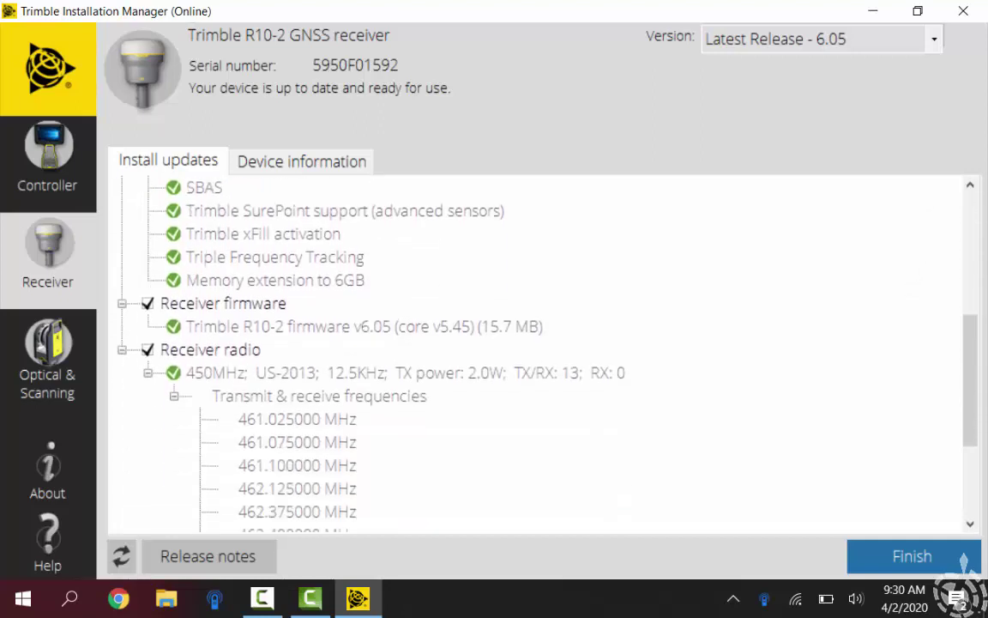
scroll(493, 352, "down", 2)
scroll(493, 352, "up", 3)
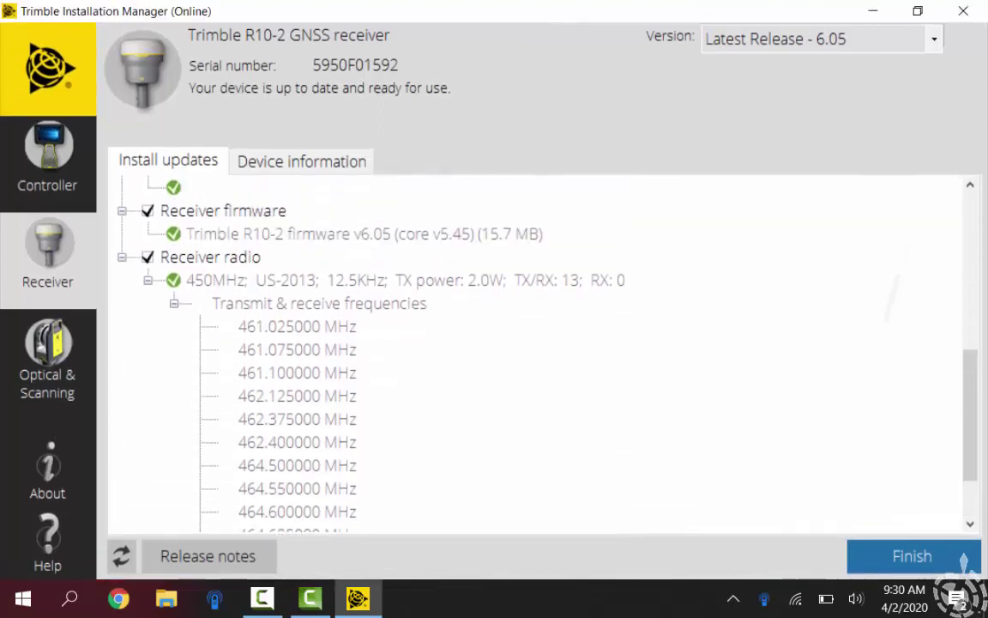
scroll(536, 352, "up", 5)
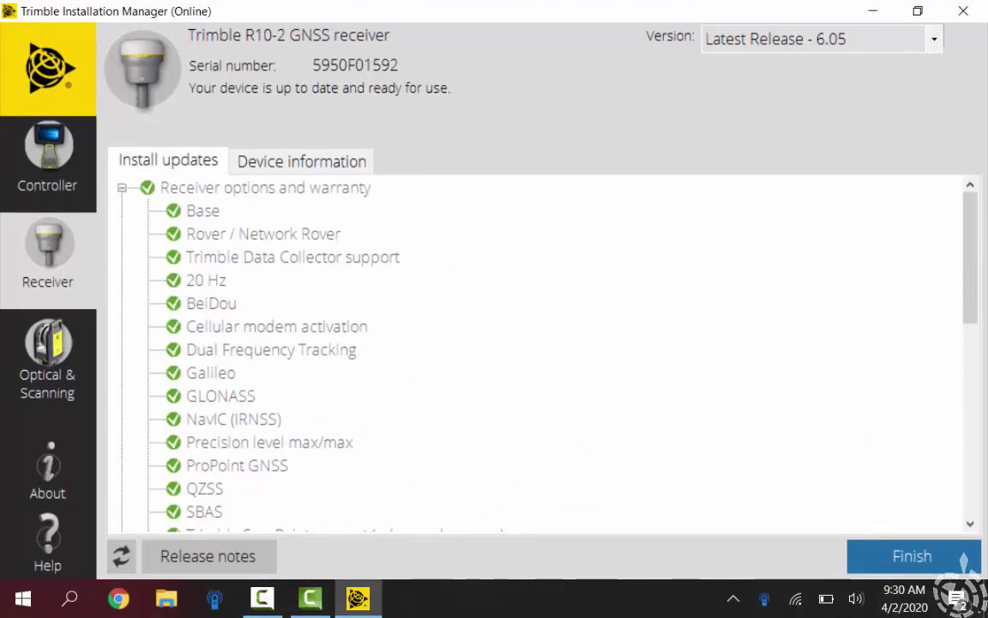
- Review the updated receiver's device information, covering warranty expiry, firmware version and radio configuration down to the last frequency
left_click(302, 161)
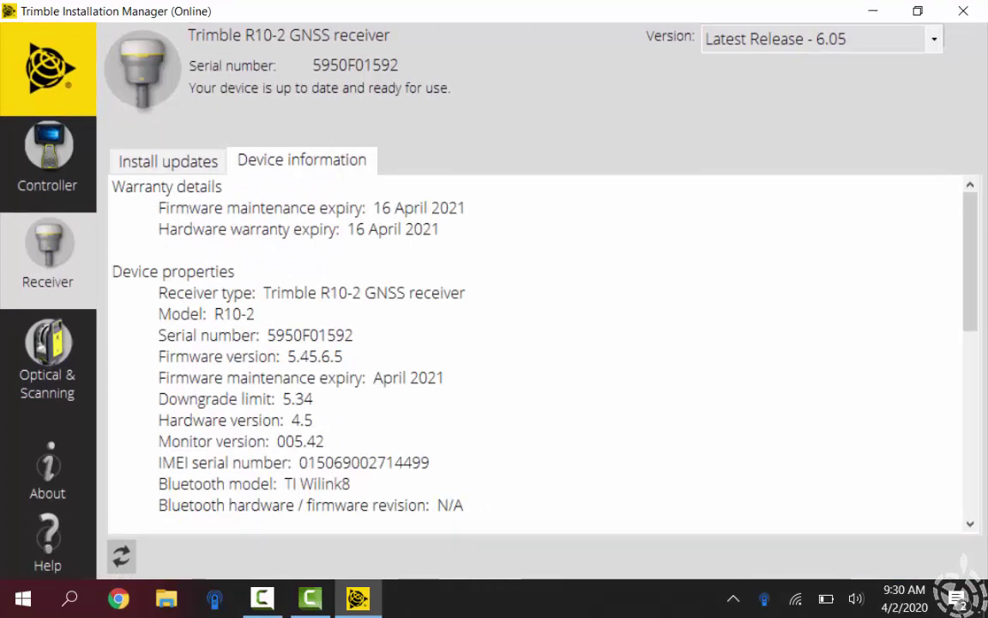
scroll(537, 353, "down", 3)
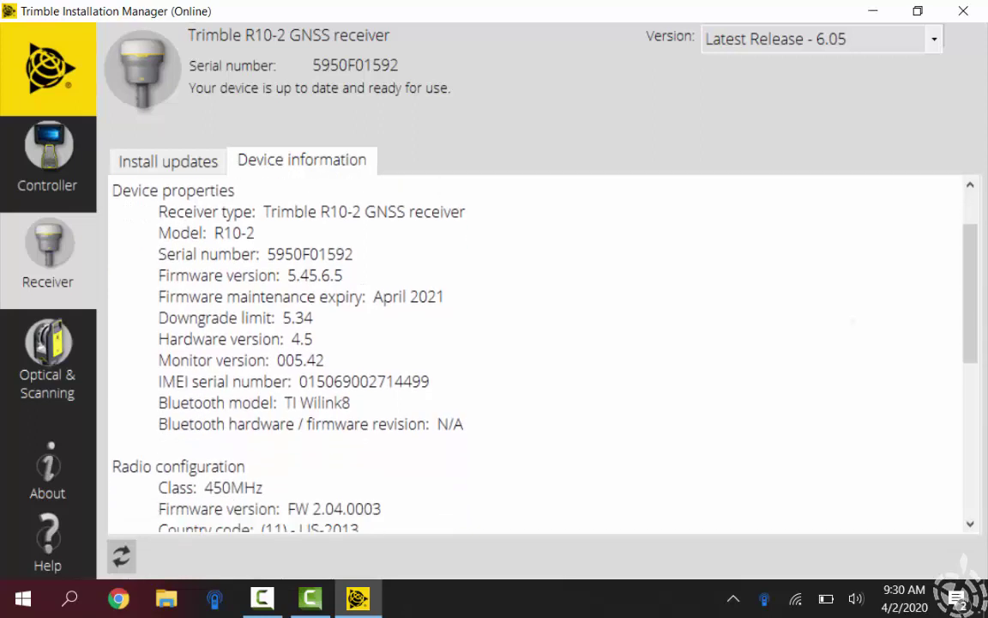
scroll(537, 354, "down", 5)
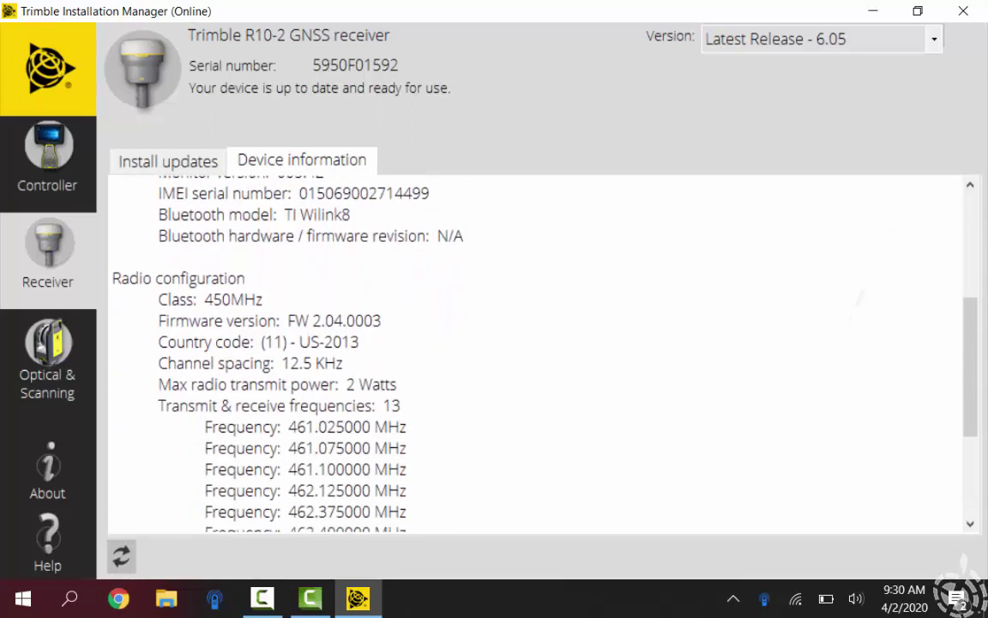
scroll(538, 353, "down", 3)
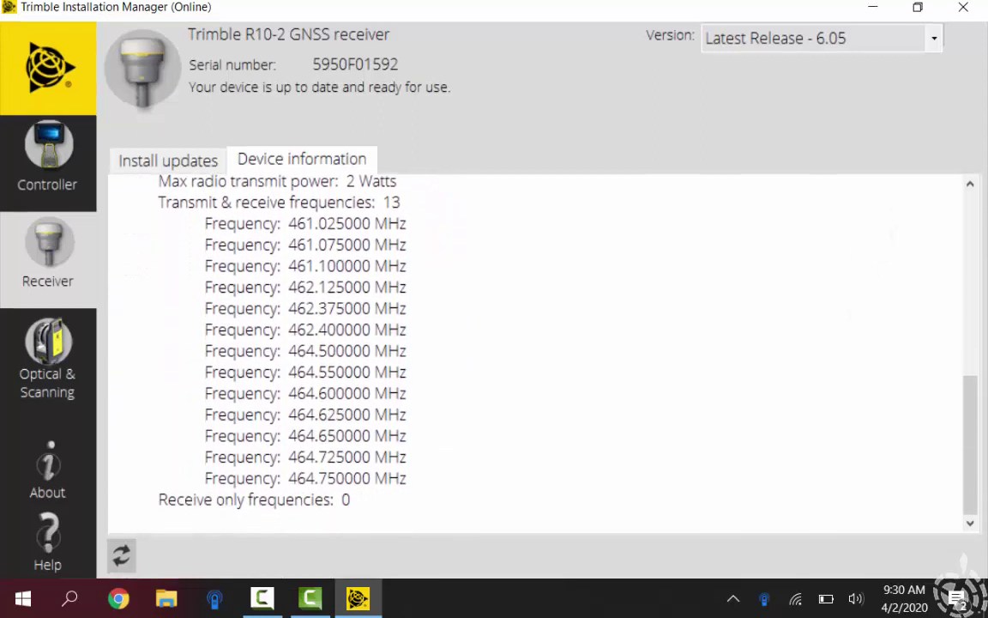
scroll(537, 353, "up", 1)
scroll(537, 354, "up", 9)
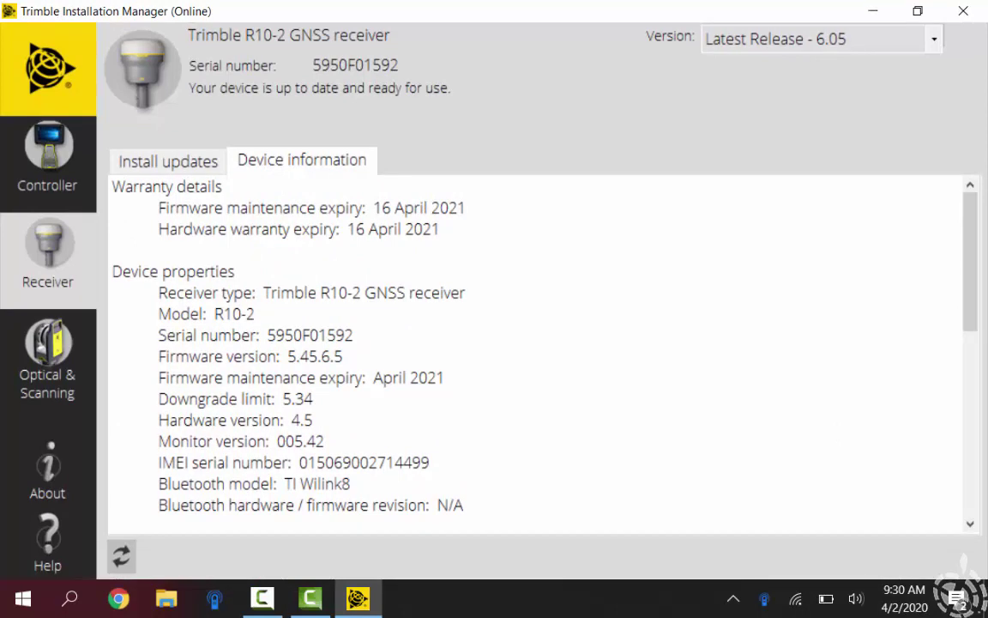
- Return to the receiver's installed updates and exit Trimble Installation Manager
left_click(168, 161)
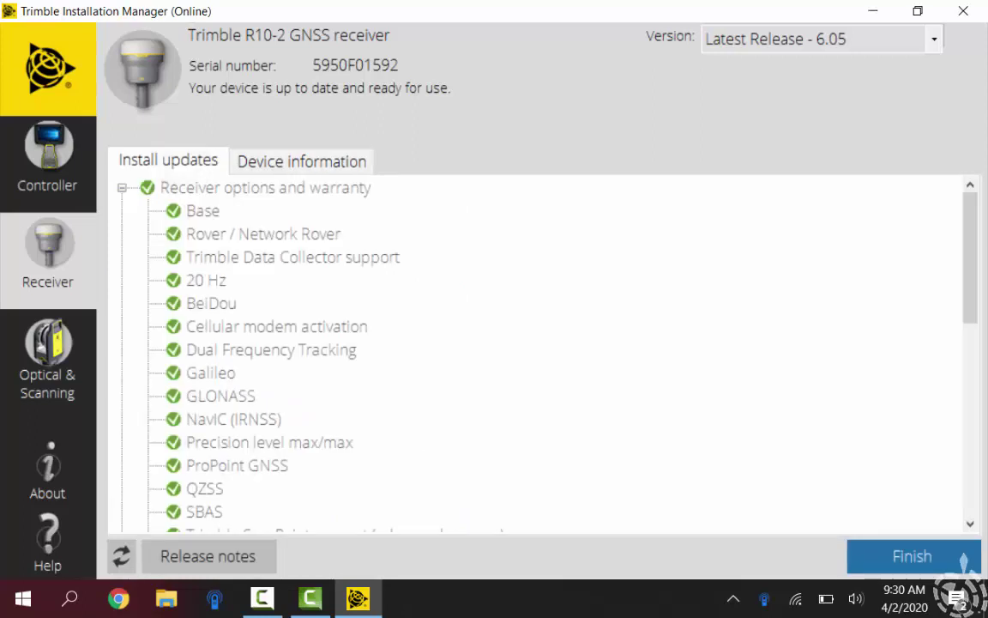
left_click(964, 10)
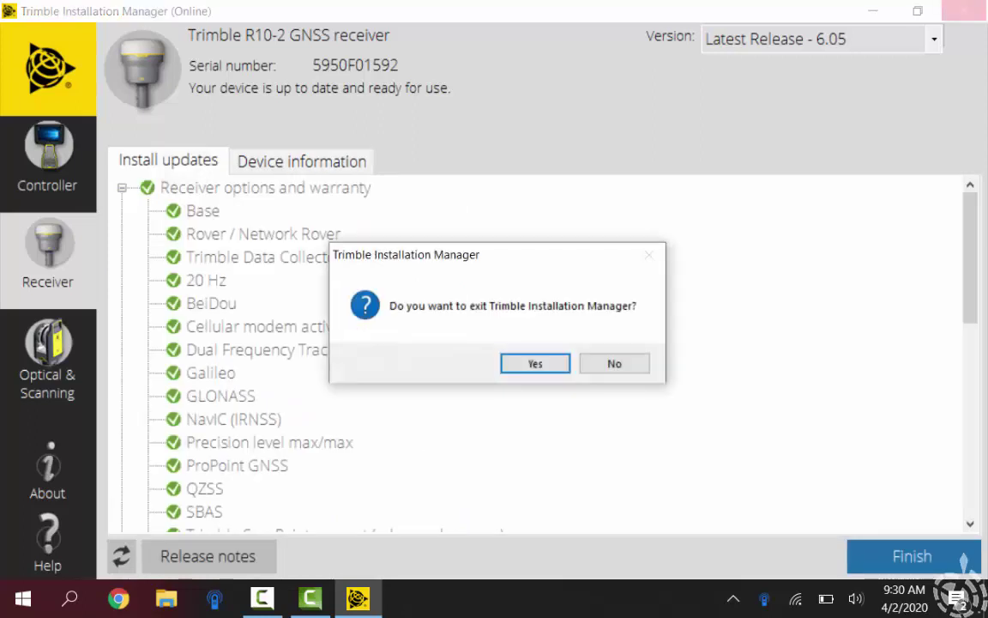